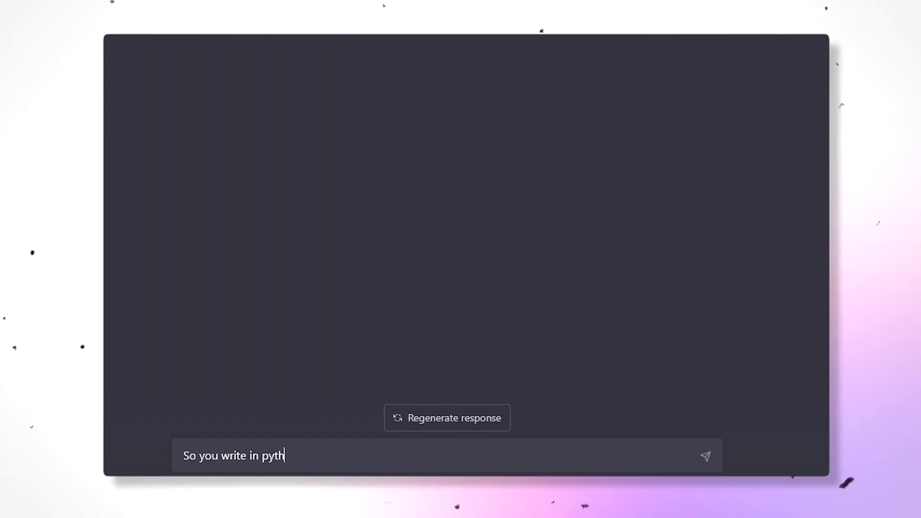
Send ChatGPT the question about writing in Python and reply with "Noice".
{"action": "key", "text": "Return"}
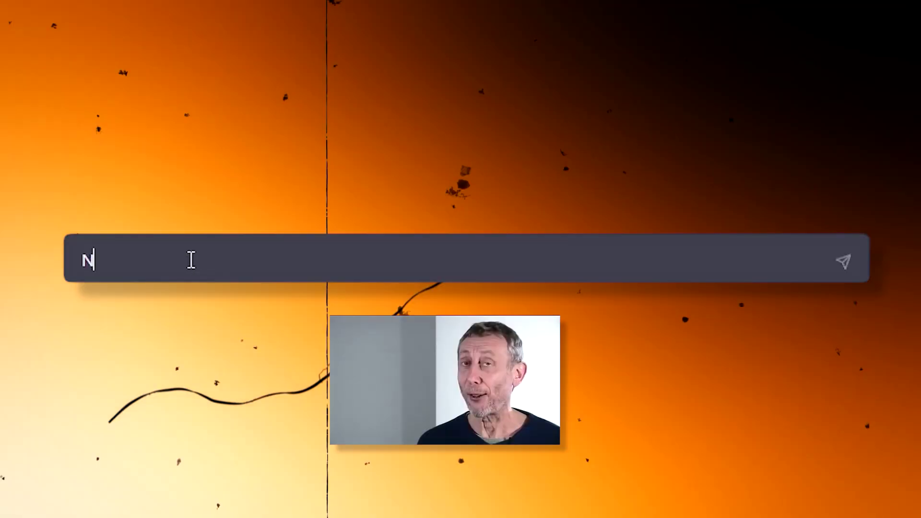
{"action": "type", "text": "oide"}
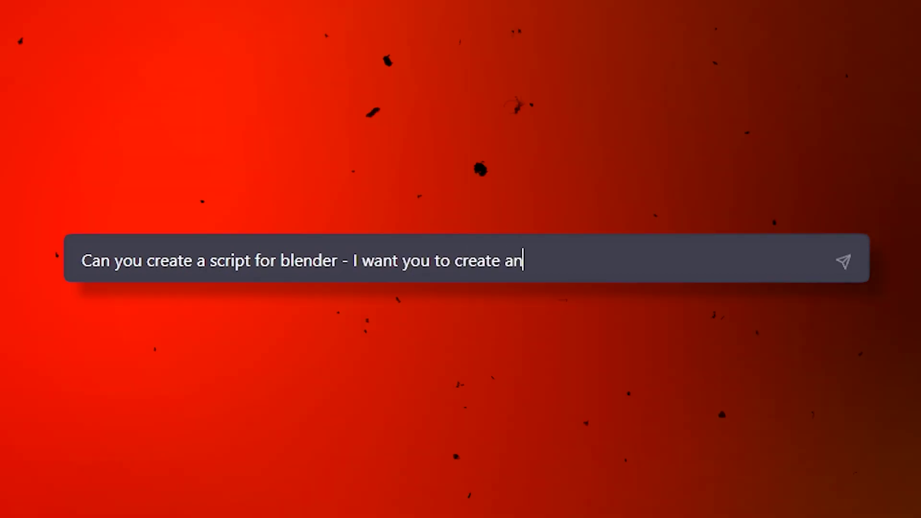
Ask ChatGPT for a Blender script with the prompt "Can you create a script for blender - I want you to create an array of 30 3D monkeys".
{"action": "key", "text": "BackSpace"}
{"action": "key", "text": "BackSpace"}
{"action": "key", "text": "BackSpace"}
{"action": "key", "text": "BackSpace"}
{"action": "type", "text": "30 3D monek"}
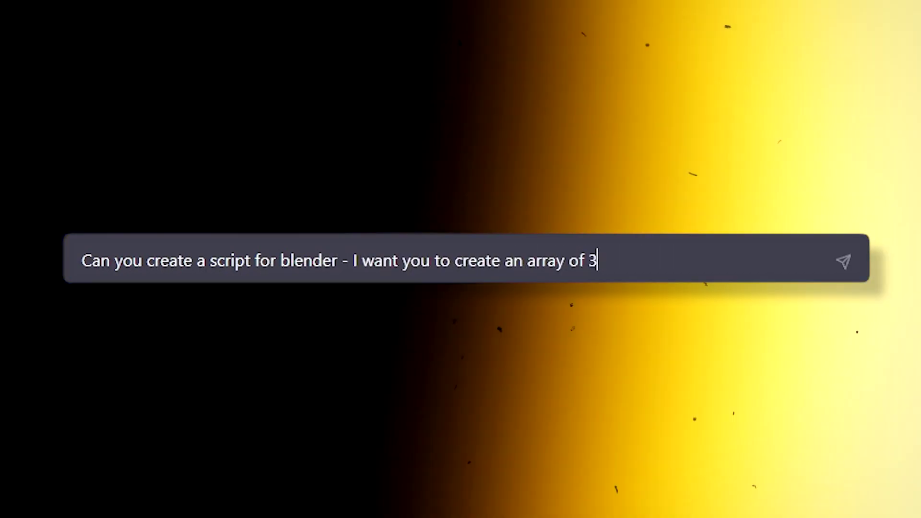
{"action": "key", "text": "BackSpace"}
{"action": "key", "text": "BackSpace"}
{"action": "type", "text": "keys all of"}
{"action": "key", "text": "BackSpace"}
{"action": "key", "text": "BackSpace"}
{"action": "key", "text": "BackSpace"}
{"action": "key", "text": "BackSpace"}
{"action": "key", "text": "BackSpace"}
{"action": "key", "text": "BackSpace"}
{"action": "key", "text": "BackSpace"}
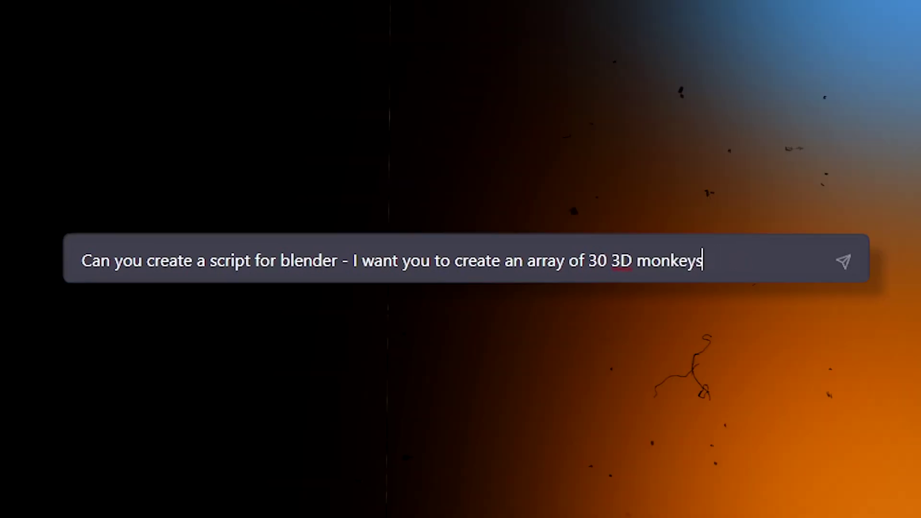
{"action": "key", "text": "Return"}
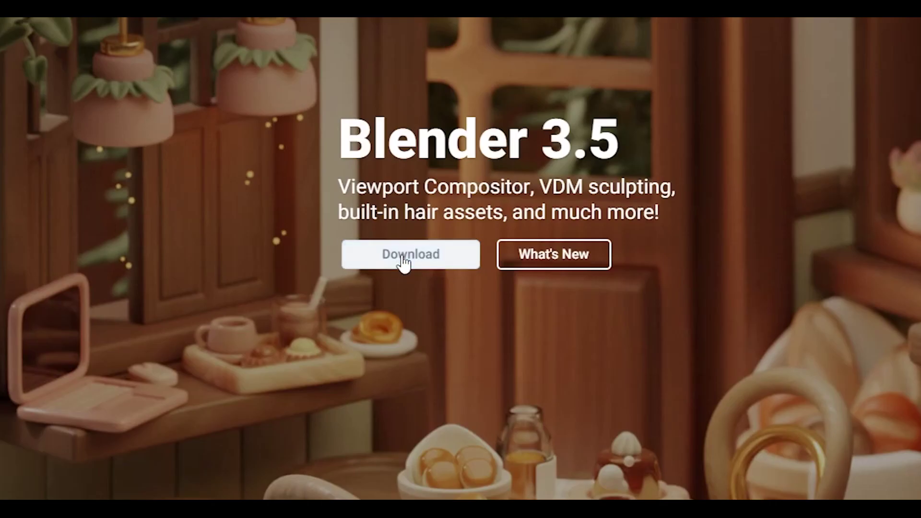
Download Blender 3.5, and open a General scene in Blender with the default cube deleted.
{"action": "left_click", "coordinate": [403, 259]}
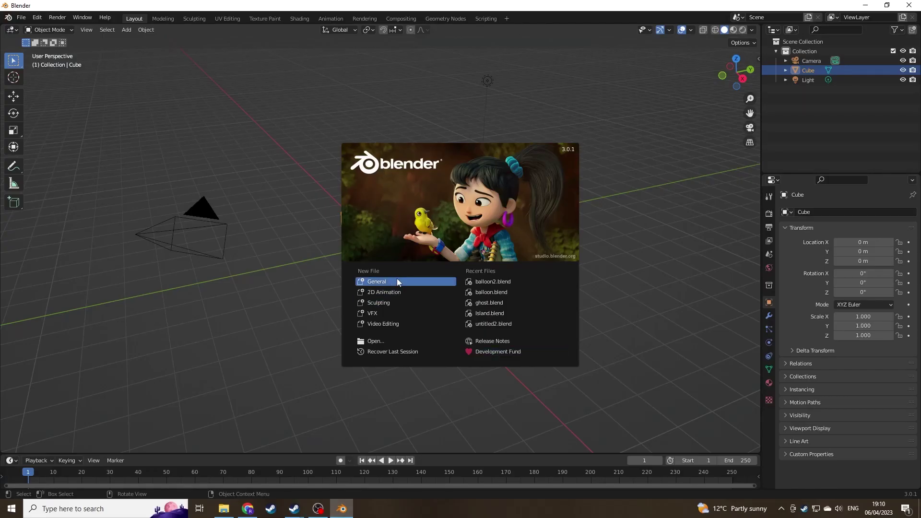
{"action": "left_click", "coordinate": [391, 281]}
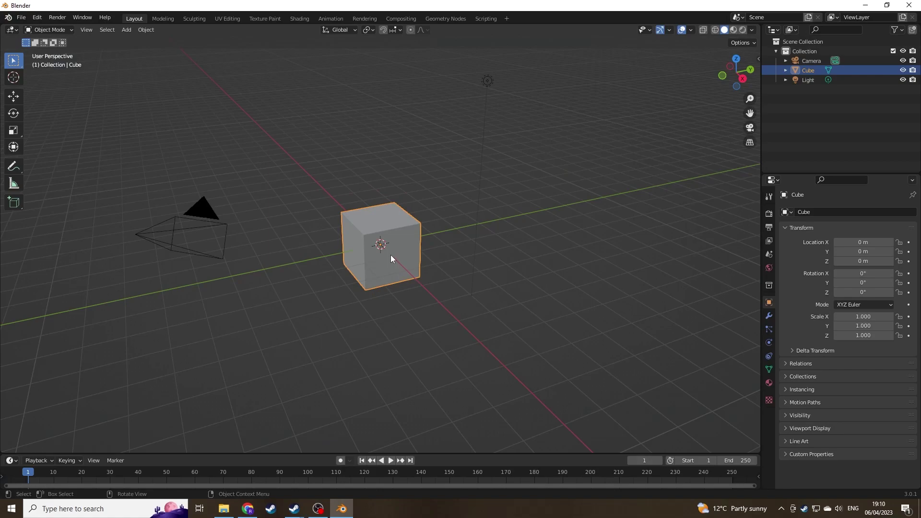
{"action": "key", "text": "Delete"}
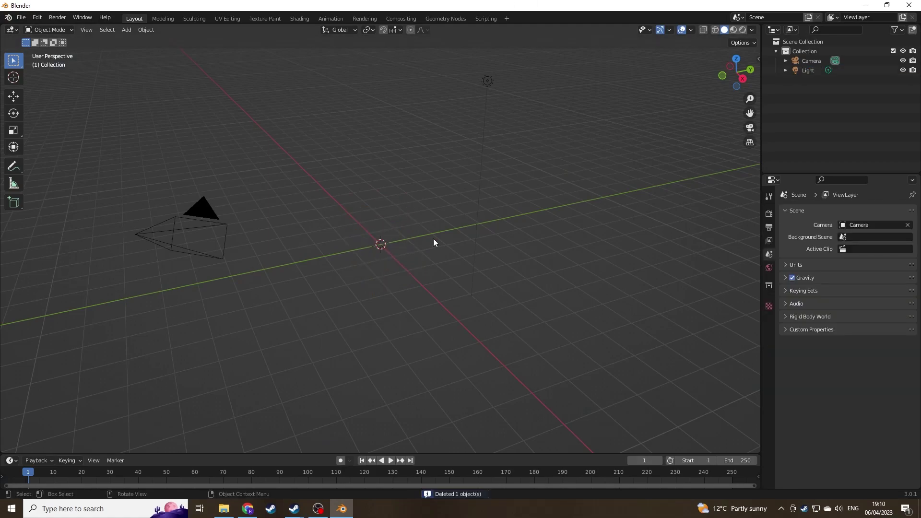
{"action": "scroll", "coordinate": [451, 128], "scroll_direction": "down", "scroll_amount": 5}
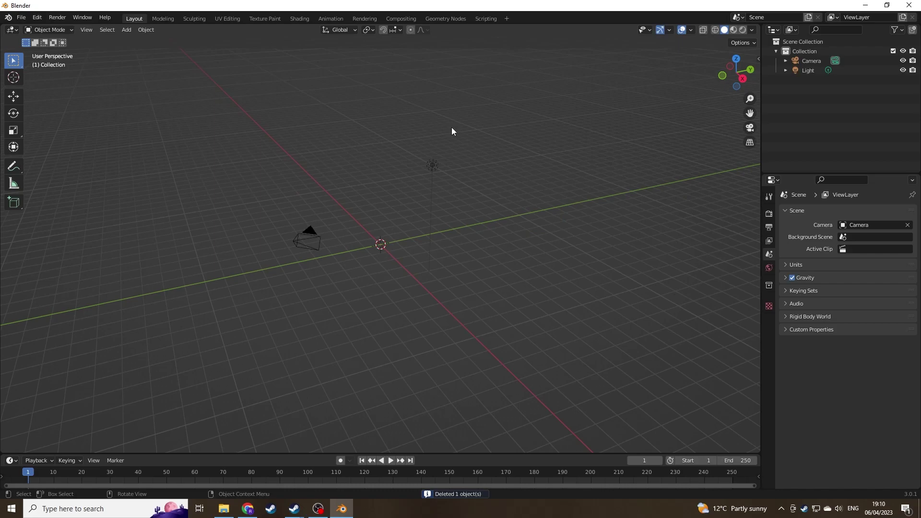
{"action": "scroll", "coordinate": [441, 152], "scroll_direction": "up", "scroll_amount": 2}
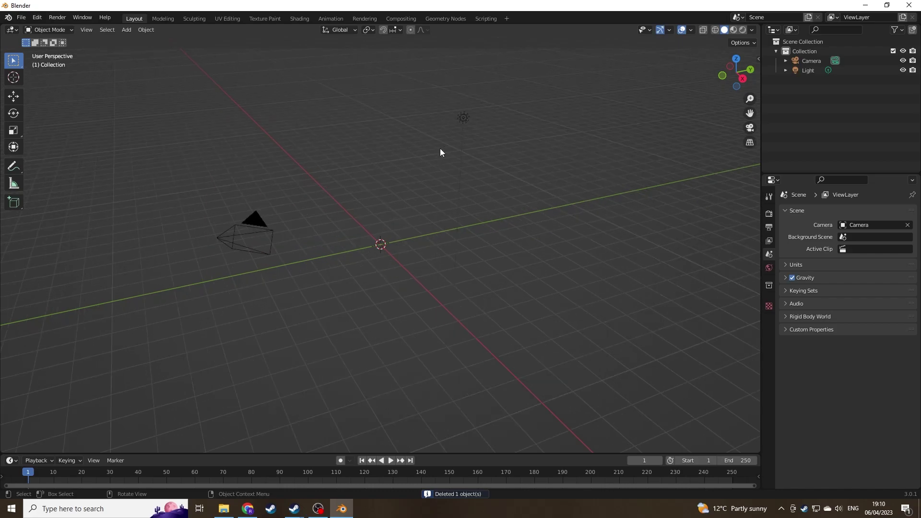
Create a new text in the Scripting workspace and run ChatGPT's copied 30-monkey array code from it.
{"action": "left_click", "coordinate": [480, 19]}
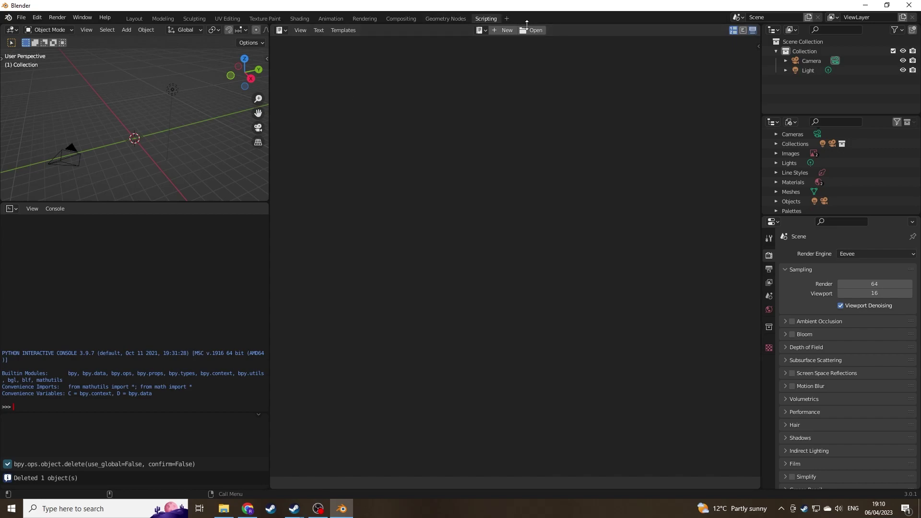
{"action": "left_click", "coordinate": [502, 32]}
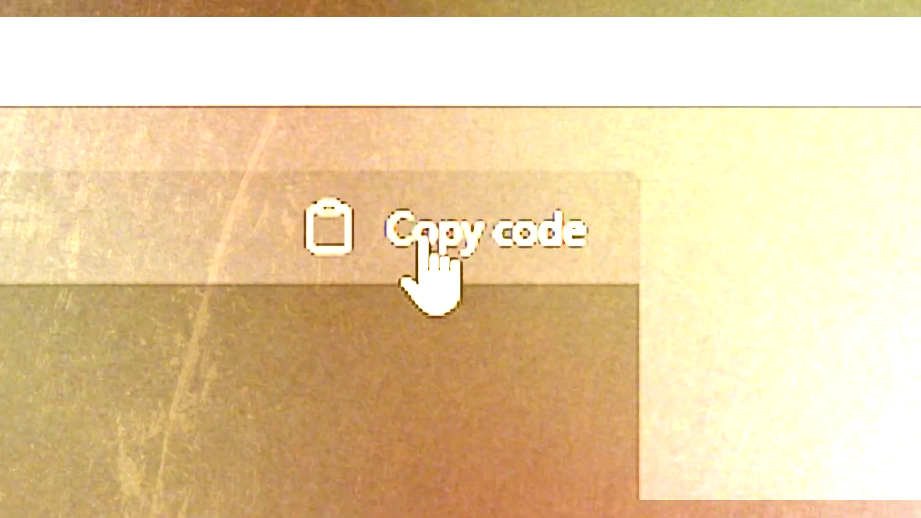
{"action": "left_click", "coordinate": [423, 242]}
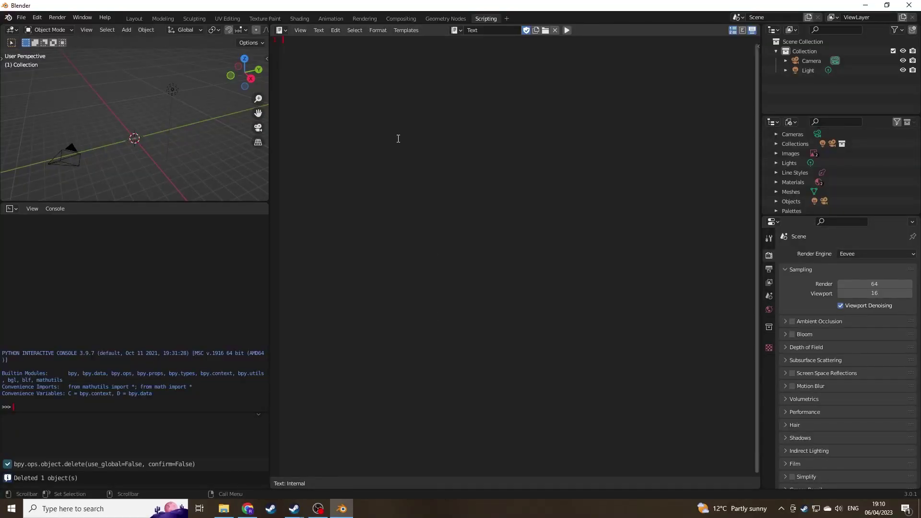
{"action": "left_click", "coordinate": [567, 31]}
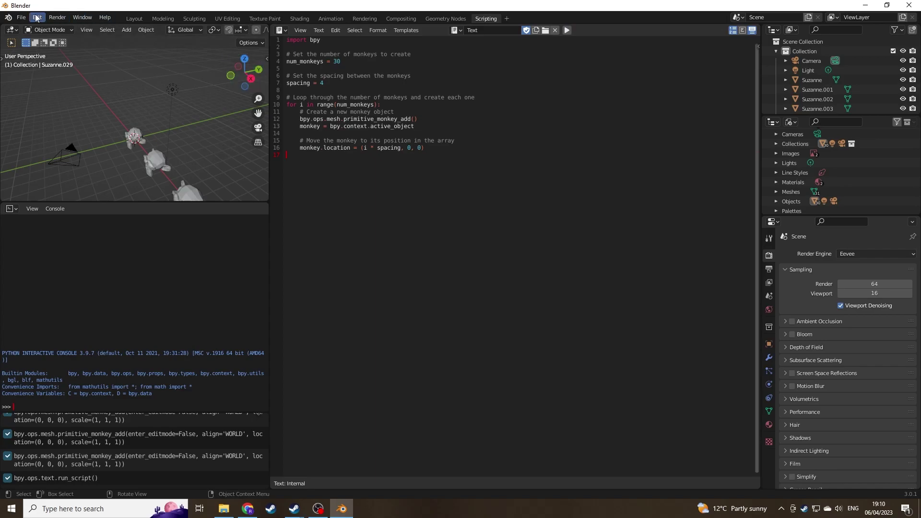
{"action": "left_click", "coordinate": [133, 18]}
{"action": "middle_click_drag", "start_coordinate": [288, 182], "coordinate": [499, 210]}
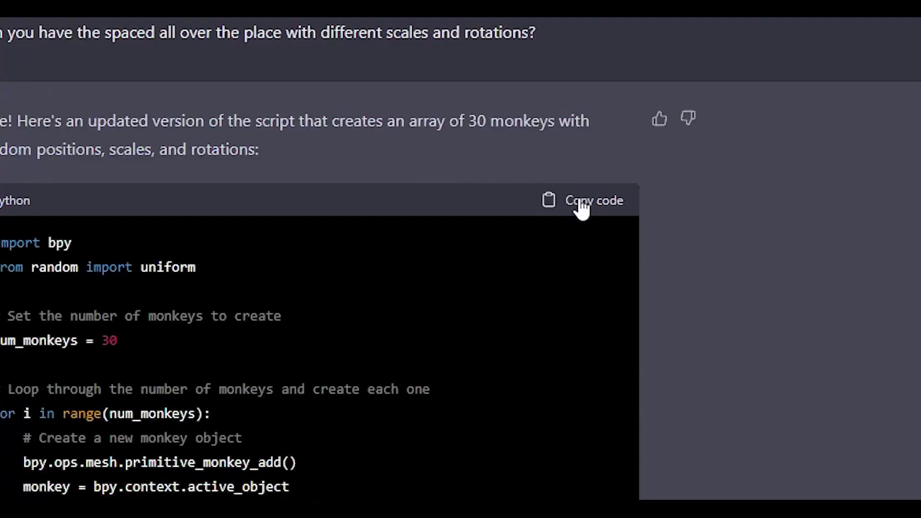
Copy ChatGPT's updated script with random positions, scales and rotations, and delete the existing row of monkeys in Blender.
{"action": "left_click", "coordinate": [645, 105]}
{"action": "scroll", "coordinate": [286, 457], "scroll_direction": "down", "scroll_amount": 2}
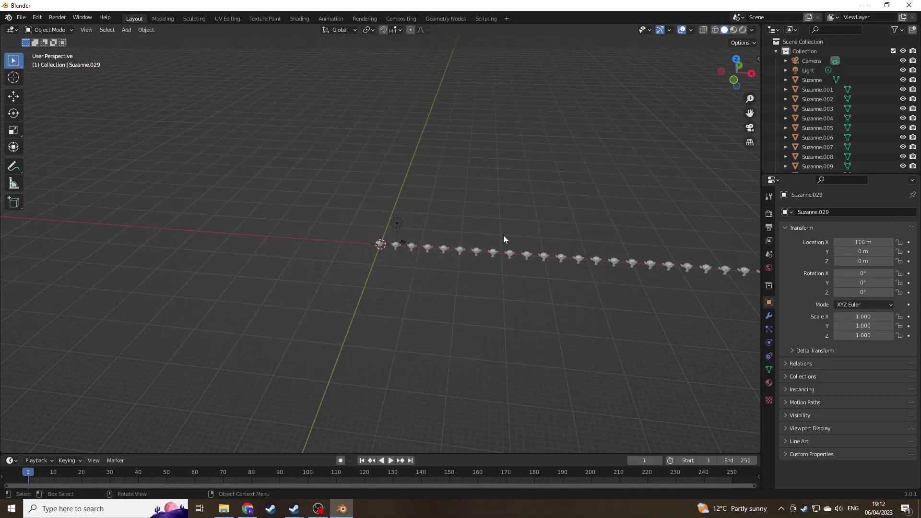
{"action": "key", "text": "Delete"}
{"action": "middle_click_drag", "start_coordinate": [520, 251], "coordinate": [514, 89]}
Replace the Blender script with the copied random position, scale and rotation version and run it to scatter 30 monkeys.
{"action": "left_click", "coordinate": [485, 19]}
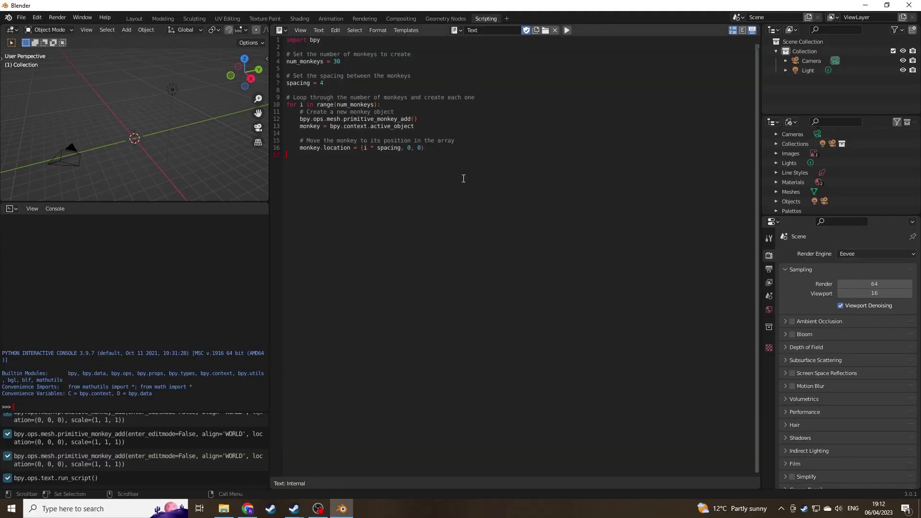
{"action": "key", "text": "ctrl+a"}
{"action": "key", "text": "ctrl+v"}
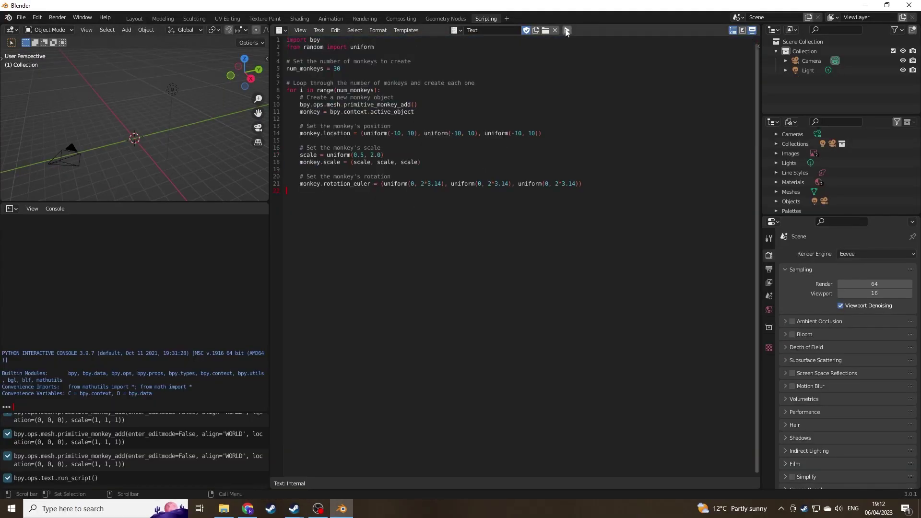
{"action": "left_click", "coordinate": [567, 30]}
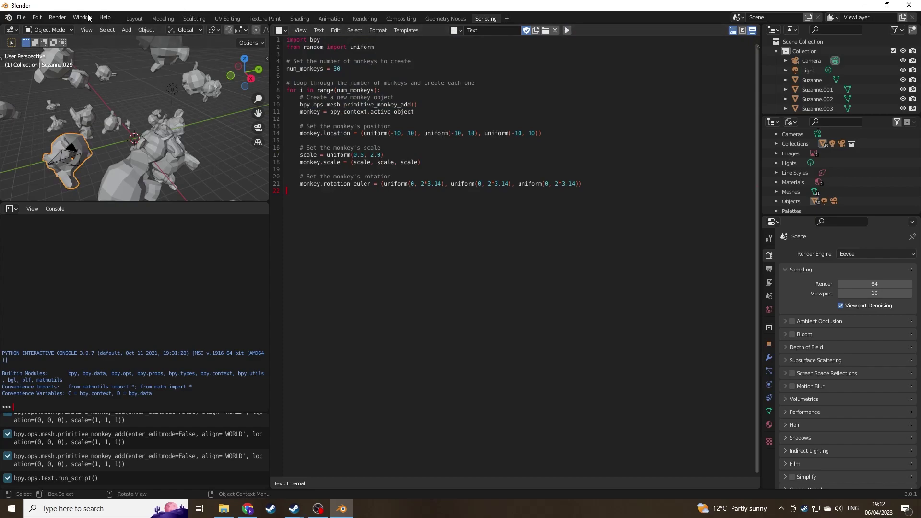
{"action": "left_click", "coordinate": [134, 19]}
{"action": "scroll", "coordinate": [280, 192], "scroll_direction": "up", "scroll_amount": 10}
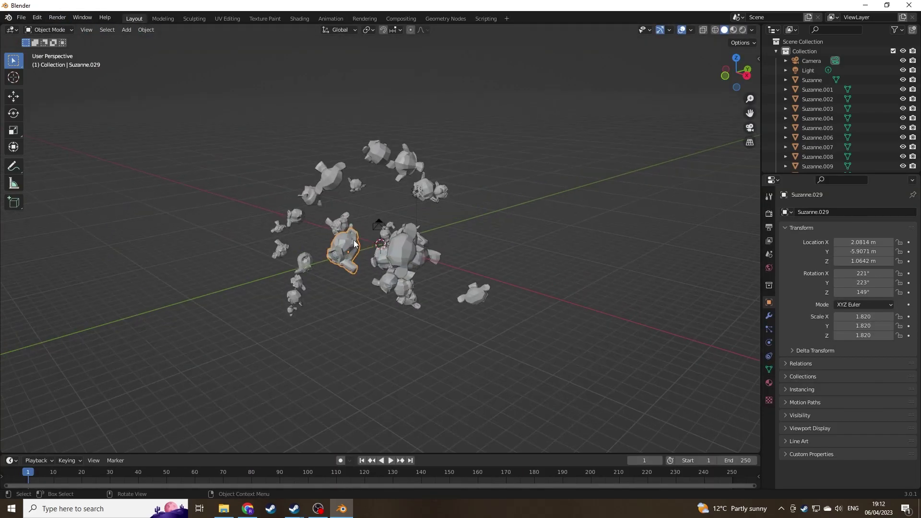
{"action": "scroll", "coordinate": [395, 233], "scroll_direction": "down", "scroll_amount": 8}
{"action": "middle_click_drag", "start_coordinate": [488, 225], "coordinate": [500, 242]}
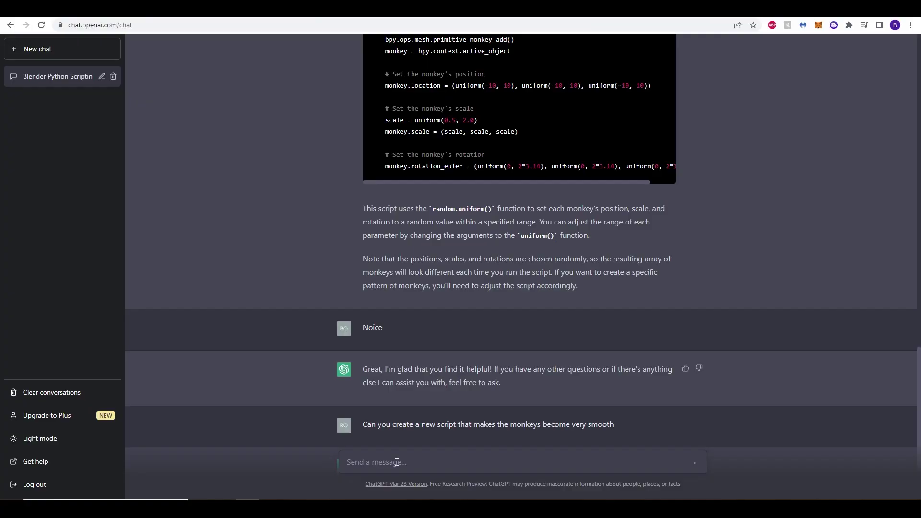
{"action": "type", "text": "like you're ass"}
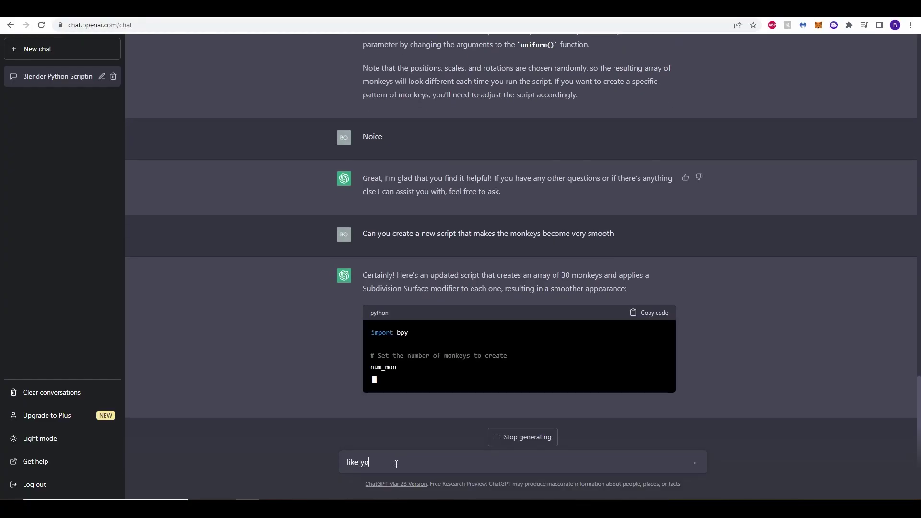
{"action": "key", "text": "BackSpace"}
{"action": "key", "text": "BackSpace"}
{"action": "key", "text": "BackSpace"}
{"action": "key", "text": "BackSpace"}
{"action": "key", "text": "BackSpace"}
{"action": "key", "text": "BackSpace"}
{"action": "key", "text": "BackSpace"}
{"action": "key", "text": "BackSpace"}
{"action": "key", "text": "BackSpace"}
{"action": "key", "text": "BackSpace"}
{"action": "key", "text": "BackSpace"}
{"action": "key", "text": "BackSpace"}
{"action": "key", "text": "BackSpace"}
{"action": "key", "text": "BackSpace"}
{"action": "key", "text": "BackSpace"}
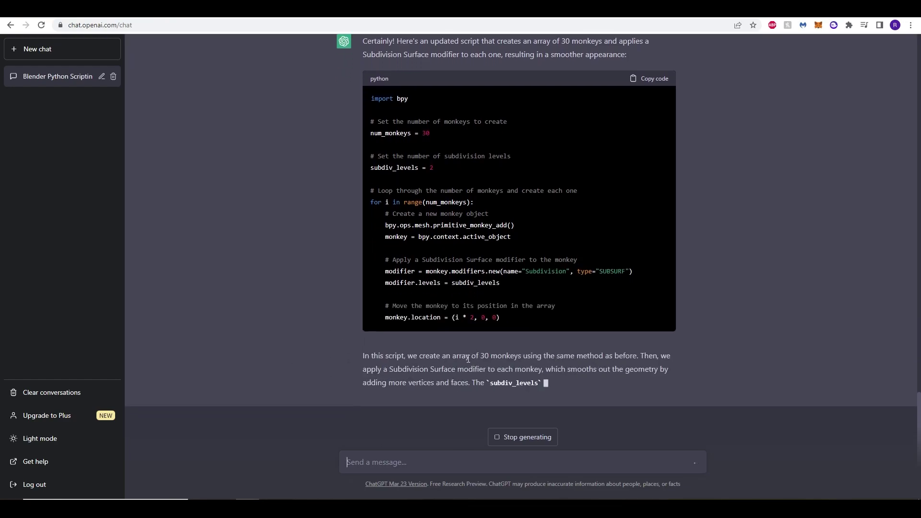
Read through ChatGPT's monkey-smoothing script and its explanation of the subdivision levels and location.
{"action": "left_click_drag", "start_coordinate": [452, 346], "coordinate": [545, 347]}
{"action": "left_click_drag", "start_coordinate": [366, 319], "coordinate": [429, 319]}
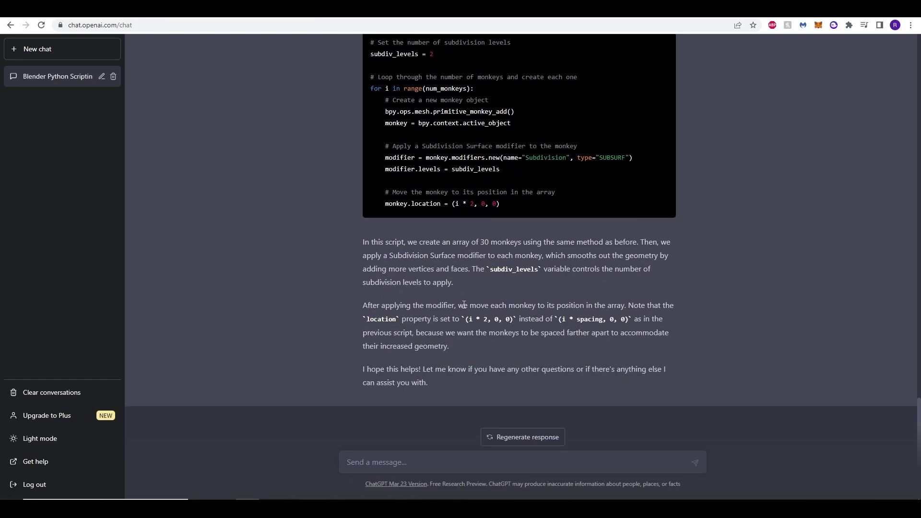
{"action": "scroll", "coordinate": [611, 149], "scroll_direction": "up", "scroll_amount": 4}
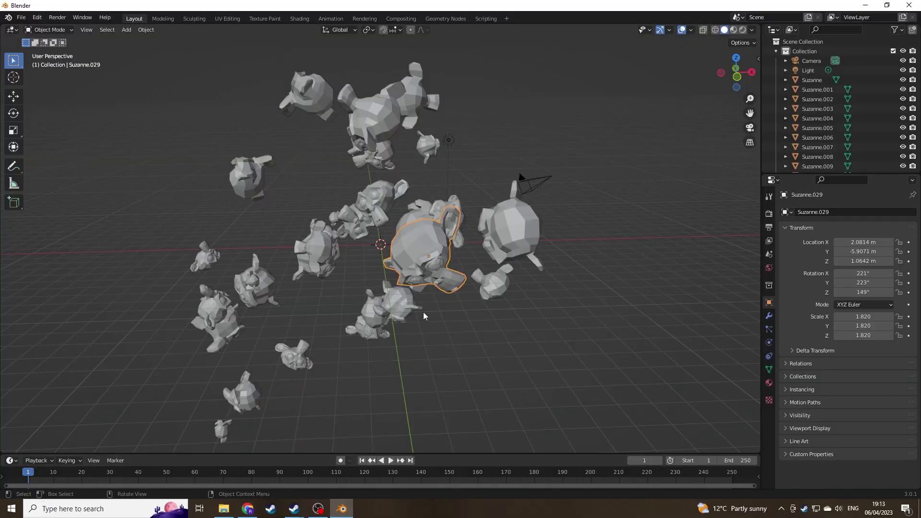
Undo the scattered monkeys in Blender and run ChatGPT's subdivision script with 30 monkeys and subdiv_levels = 2 in place of the old code.
{"action": "key", "text": "ctrl+z"}
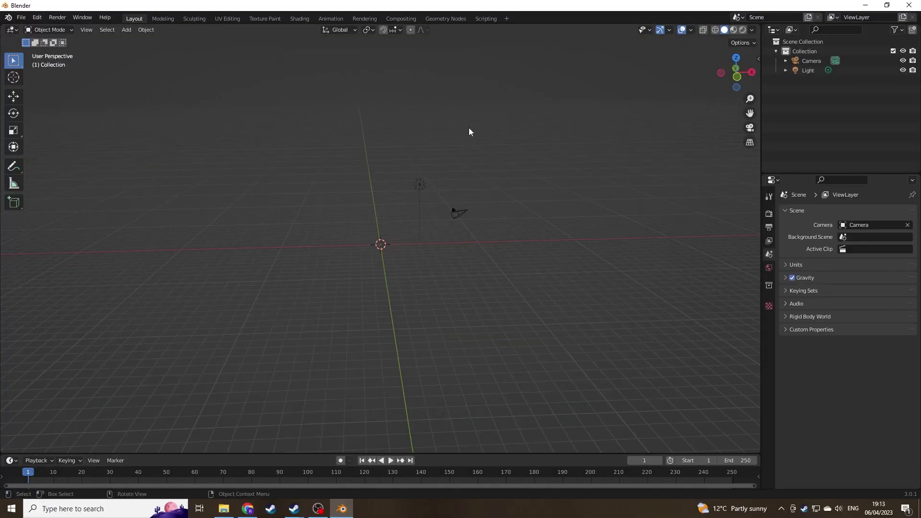
{"action": "left_click", "coordinate": [486, 18]}
{"action": "key", "text": "ctrl+a"}
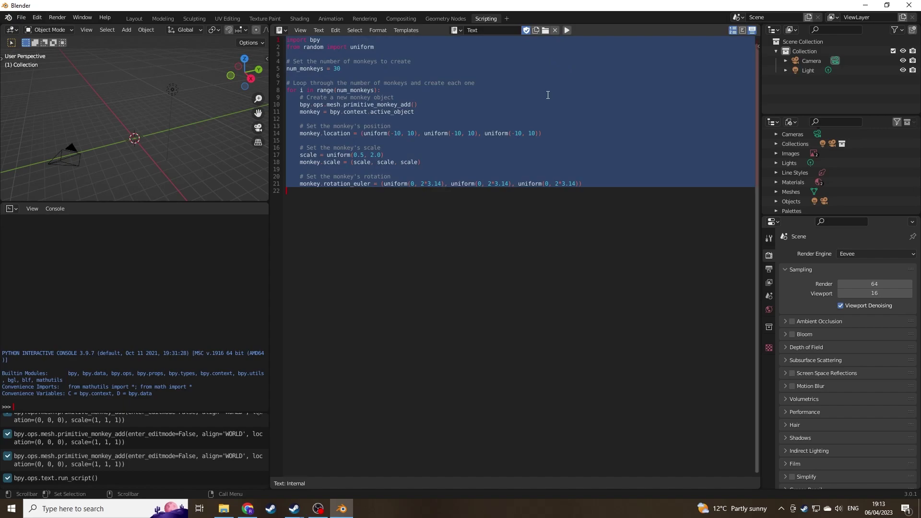
{"action": "key", "text": "ctrl+v"}
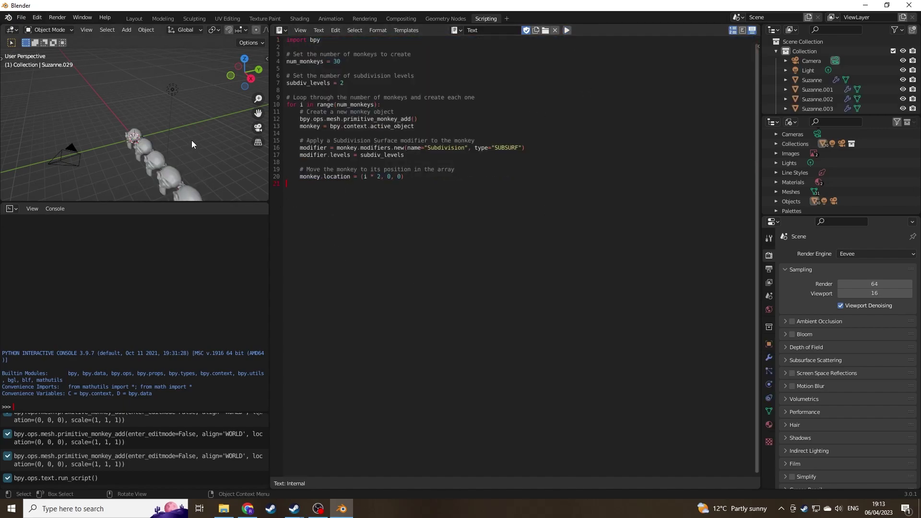
Inspect the row of smoothed monkeys up close and from a distance in the Layout workspace.
{"action": "key", "text": "Tab"}
{"action": "left_click", "coordinate": [148, 17]}
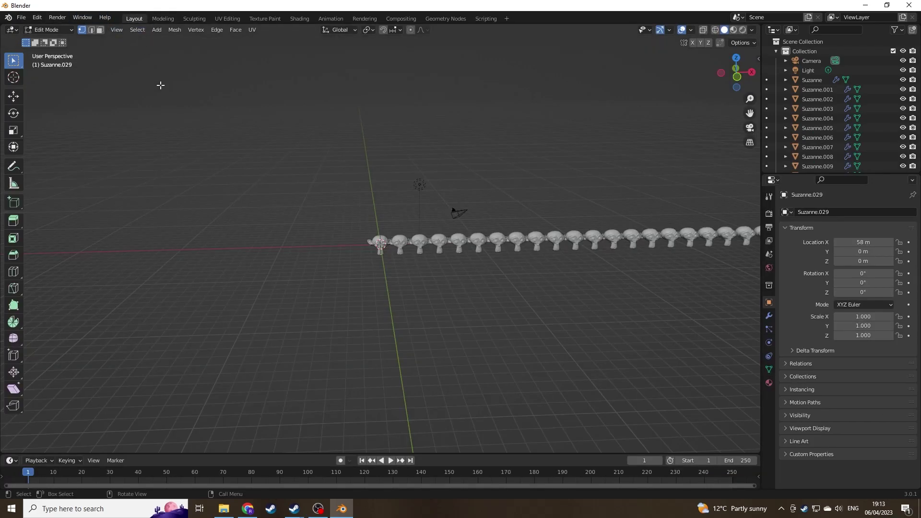
{"action": "scroll", "coordinate": [541, 223], "scroll_direction": "up", "scroll_amount": 6}
{"action": "scroll", "coordinate": [504, 283], "scroll_direction": "down", "scroll_amount": 2}
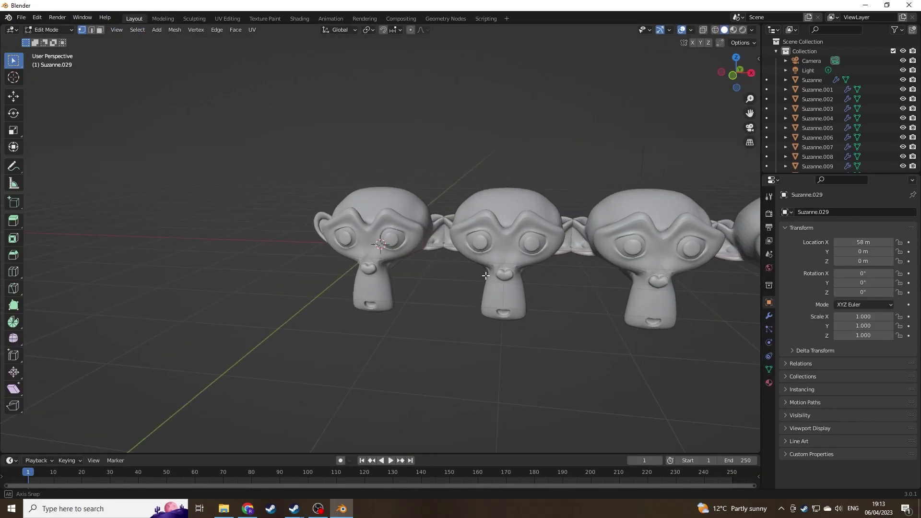
{"action": "middle_click_drag", "start_coordinate": [503, 283], "coordinate": [525, 267]}
{"action": "scroll", "coordinate": [586, 270], "scroll_direction": "down", "scroll_amount": 6}
{"action": "middle_click_drag", "start_coordinate": [643, 260], "coordinate": [619, 268]}
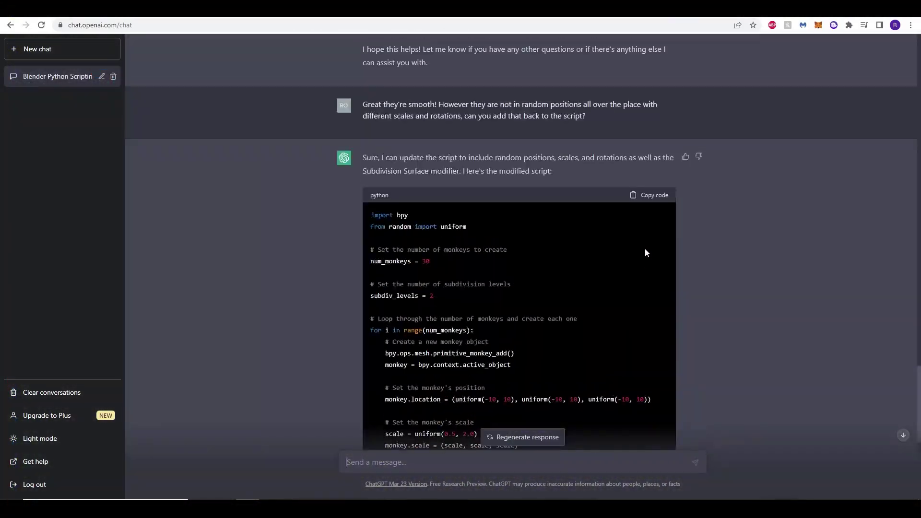
Review ChatGPT's script combining random placement with subdivision, and inspect the scattered smooth monkeys in Blender's Layout workspace.
{"action": "scroll", "coordinate": [595, 245], "scroll_direction": "down", "scroll_amount": 7}
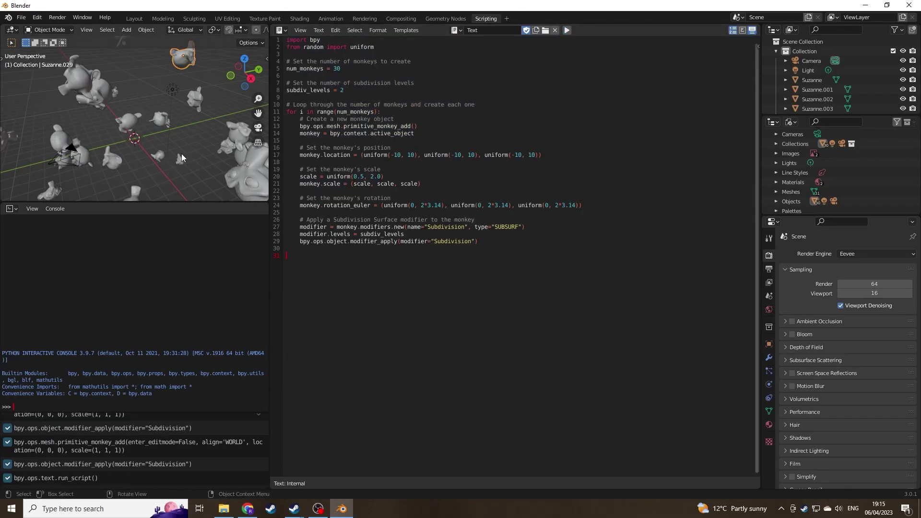
{"action": "left_click", "coordinate": [134, 18]}
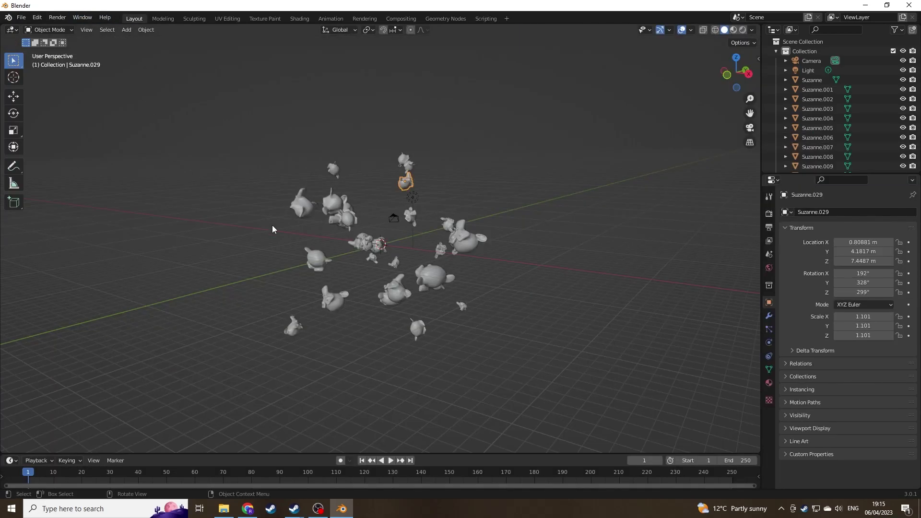
{"action": "scroll", "coordinate": [467, 252], "scroll_direction": "down", "scroll_amount": 2}
{"action": "scroll", "coordinate": [503, 284], "scroll_direction": "up", "scroll_amount": 8}
{"action": "middle_click_drag", "start_coordinate": [512, 290], "coordinate": [426, 306]}
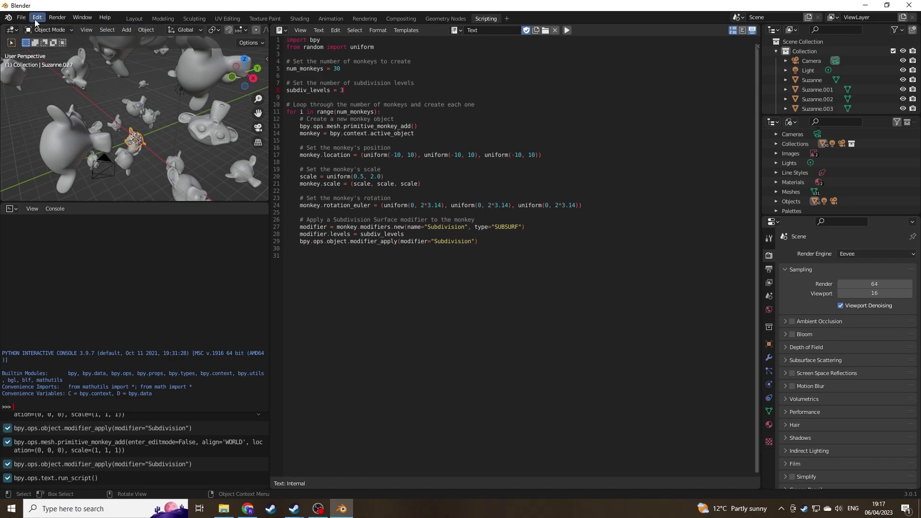
{"action": "left_click", "coordinate": [134, 19]}
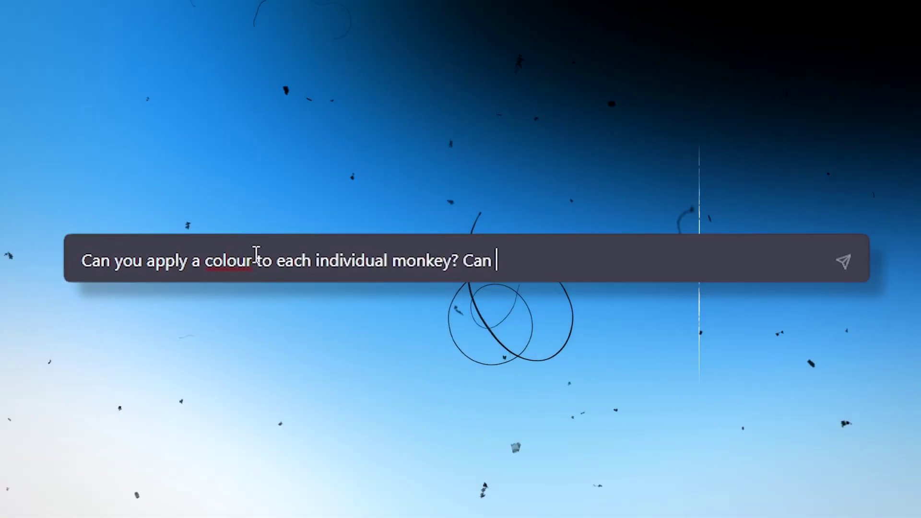
Extend the ChatGPT prompt to ask for each monkey to be randomly coloured either red, blue, green or another colour.
{"action": "type", "text": "you make them randomly either red,blue"}
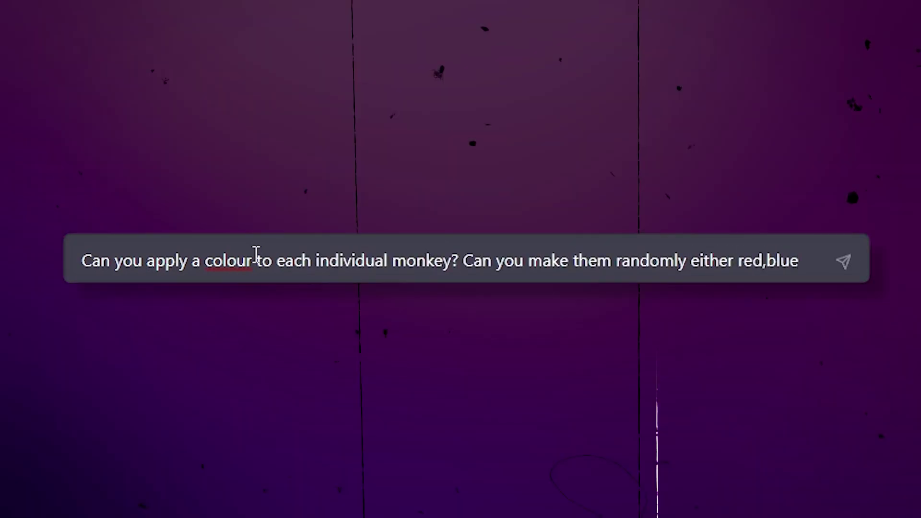
{"action": "key", "text": "BackSpace"}
{"action": "key", "text": "BackSpace"}
{"action": "key", "text": "BackSpace"}
{"action": "key", "text": "BackSpace"}
{"action": "type", "text": "blue, green "}
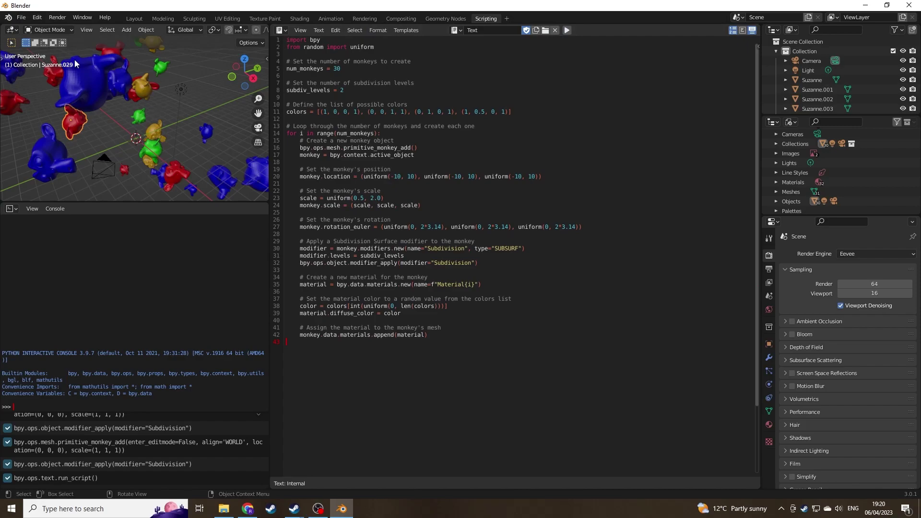
Switch to Blender's Layout workspace and inspect the randomly coloured monkeys from another angle.
{"action": "left_click", "coordinate": [135, 19]}
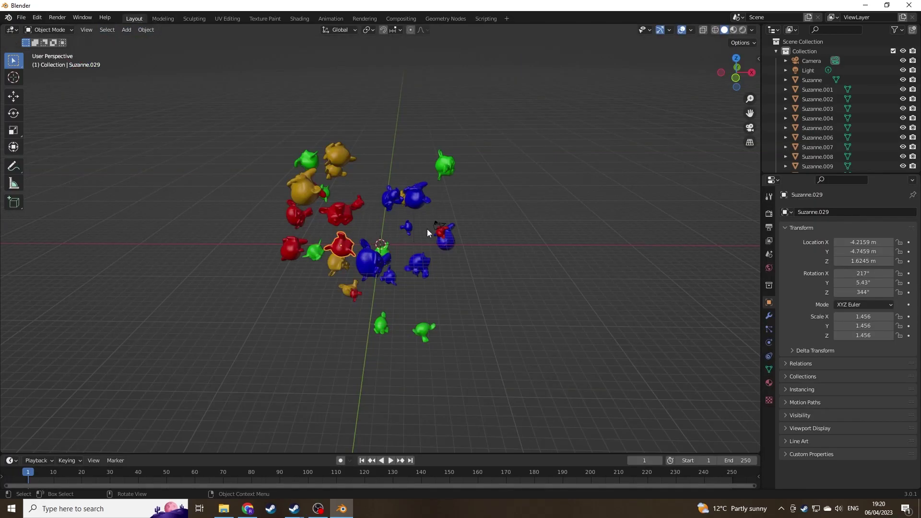
{"action": "middle_click_drag", "start_coordinate": [527, 238], "coordinate": [416, 247]}
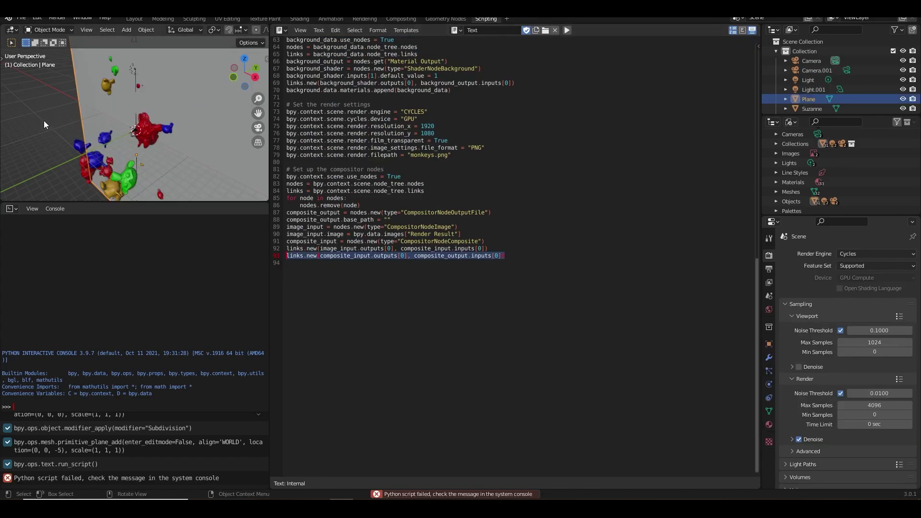
Examine the script's background plane and camera framing in the Layout workspace, comparing the camera view with the surrounding scene.
{"action": "key", "text": "Tab"}
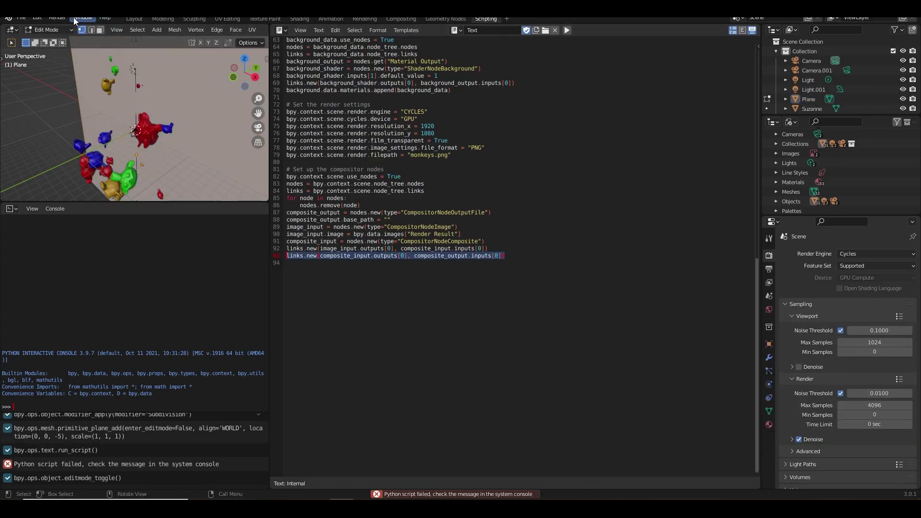
{"action": "left_click", "coordinate": [134, 20]}
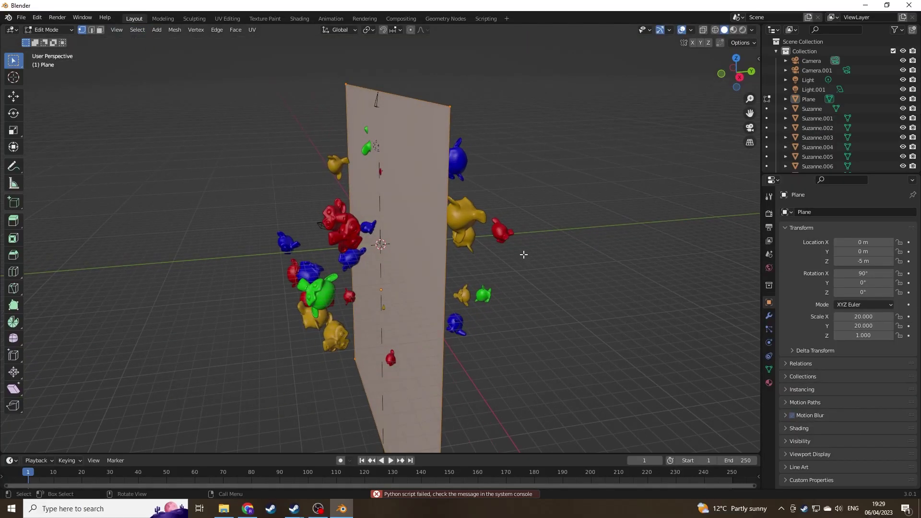
{"action": "key", "text": "KP_0"}
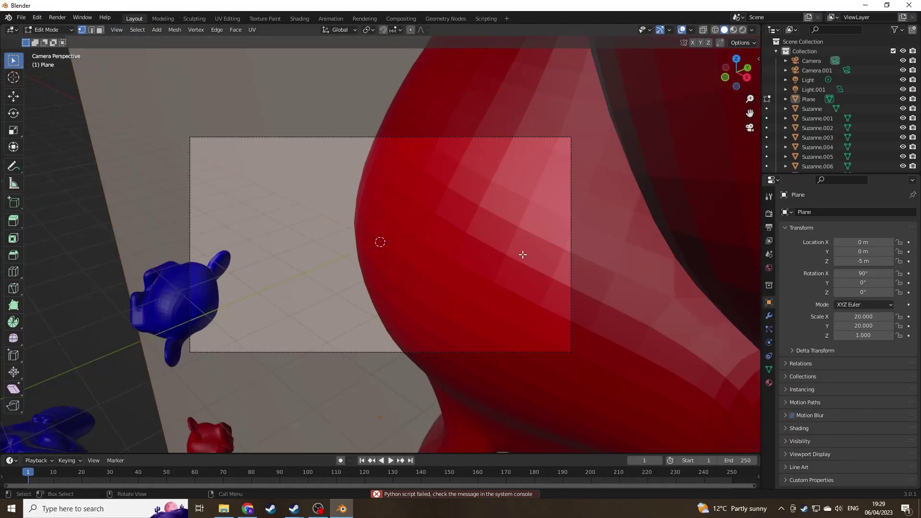
{"action": "scroll", "coordinate": [523, 255], "scroll_direction": "down", "scroll_amount": 5}
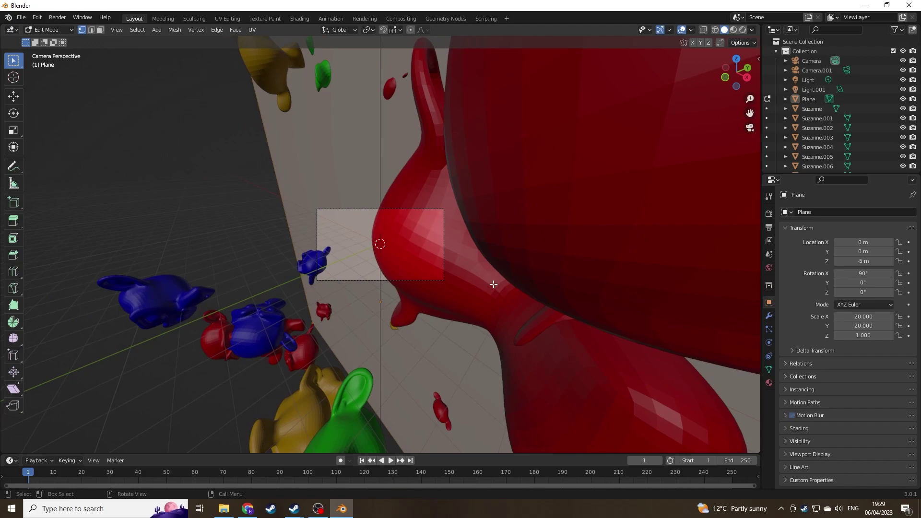
{"action": "middle_click_drag", "start_coordinate": [494, 284], "coordinate": [475, 267]}
{"action": "key", "text": "KP_0"}
{"action": "scroll", "coordinate": [551, 264], "scroll_direction": "down", "scroll_amount": 5}
{"action": "key", "text": "KP_0"}
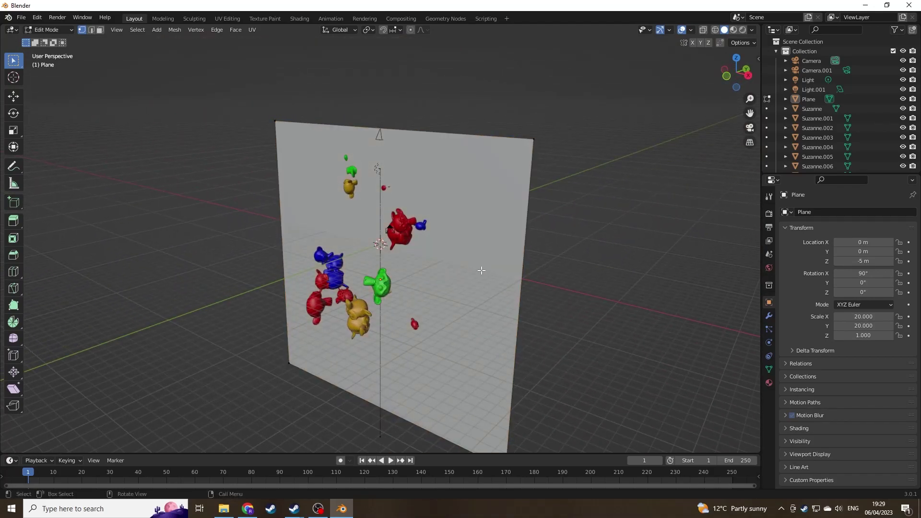
Return the background plane to Object Mode and move it along Y to about 12.3 m, behind the monkeys.
{"action": "left_click", "coordinate": [809, 99]}
{"action": "middle_click_drag", "start_coordinate": [432, 101], "coordinate": [72, 101]}
{"action": "left_click", "coordinate": [14, 97]}
{"action": "middle_click_drag", "start_coordinate": [216, 159], "coordinate": [449, 241]}
{"action": "key", "text": "Tab"}
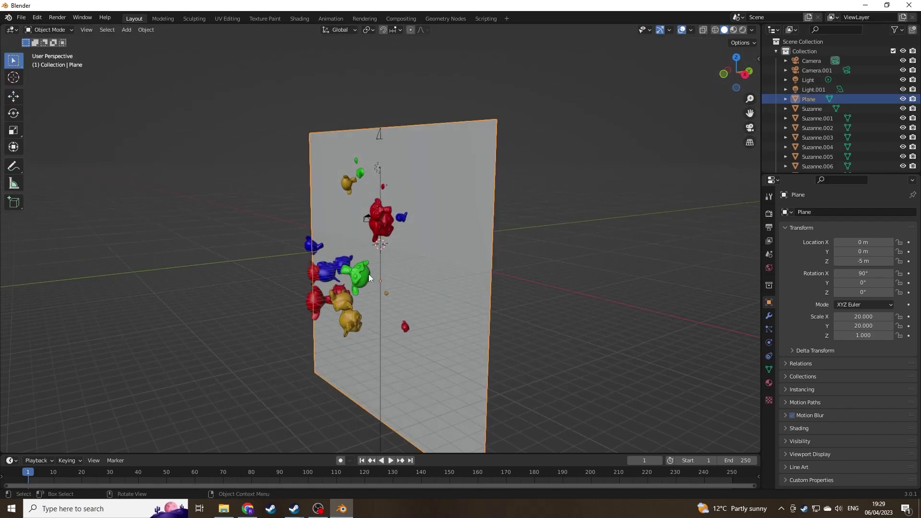
{"action": "middle_click_drag", "start_coordinate": [368, 275], "coordinate": [35, 108]}
{"action": "middle_click_drag", "start_coordinate": [154, 159], "coordinate": [436, 277]}
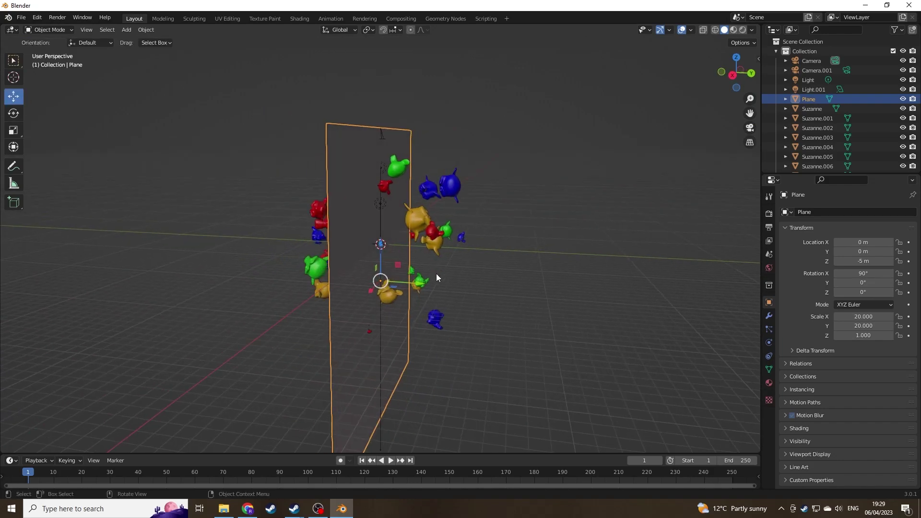
{"action": "left_click_drag", "start_coordinate": [410, 283], "coordinate": [528, 281]}
{"action": "middle_click_drag", "start_coordinate": [527, 281], "coordinate": [595, 274]}
Look through the camera and lock it to the view.
{"action": "key", "text": "KP_0"}
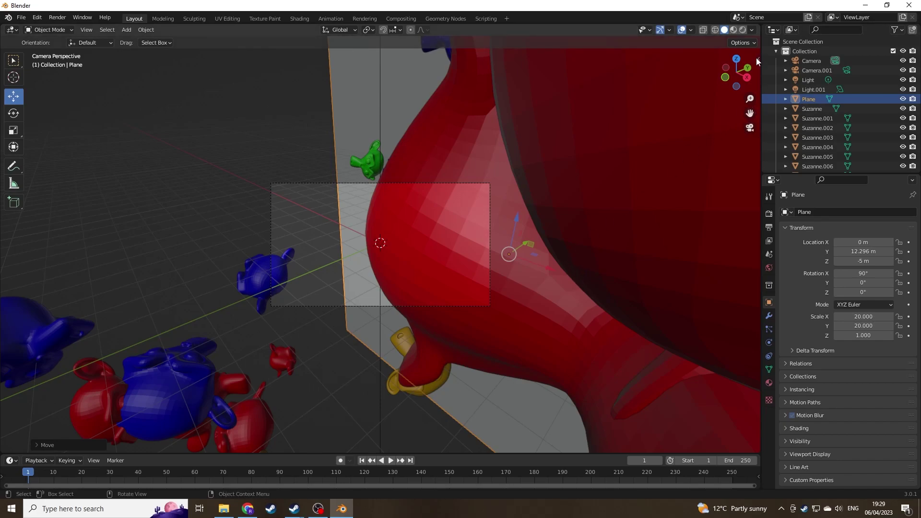
{"action": "key", "text": "n"}
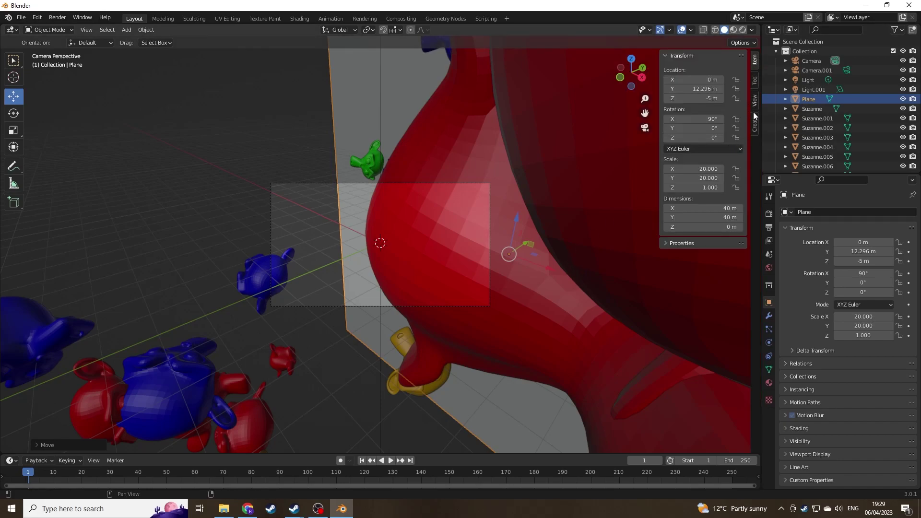
{"action": "left_click", "coordinate": [753, 99]}
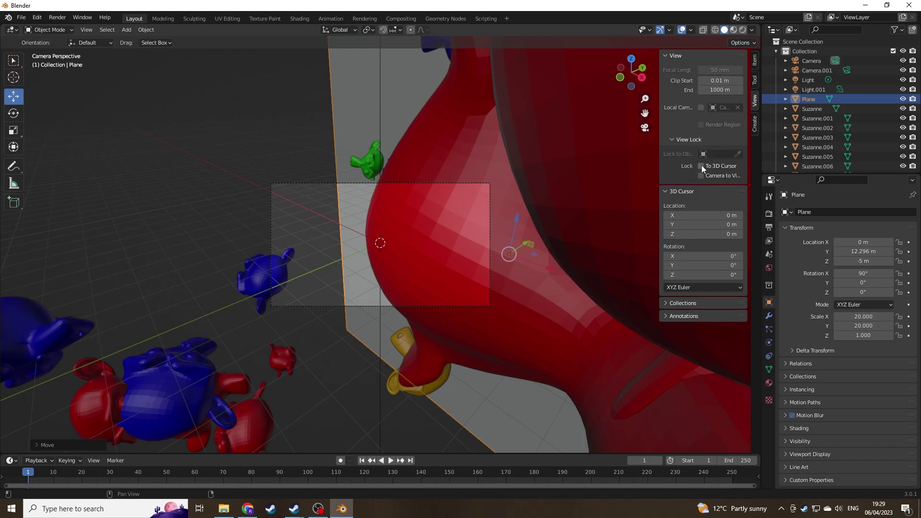
{"action": "left_click", "coordinate": [702, 175]}
Reframe the camera to face the monkeys head-on from slightly above, with the plane behind them.
{"action": "middle_click_drag", "start_coordinate": [528, 211], "coordinate": [515, 245]}
{"action": "scroll", "coordinate": [475, 195], "scroll_direction": "down", "scroll_amount": 5}
{"action": "scroll", "coordinate": [473, 177], "scroll_direction": "up", "scroll_amount": 2}
{"action": "scroll", "coordinate": [506, 219], "scroll_direction": "up", "scroll_amount": 2}
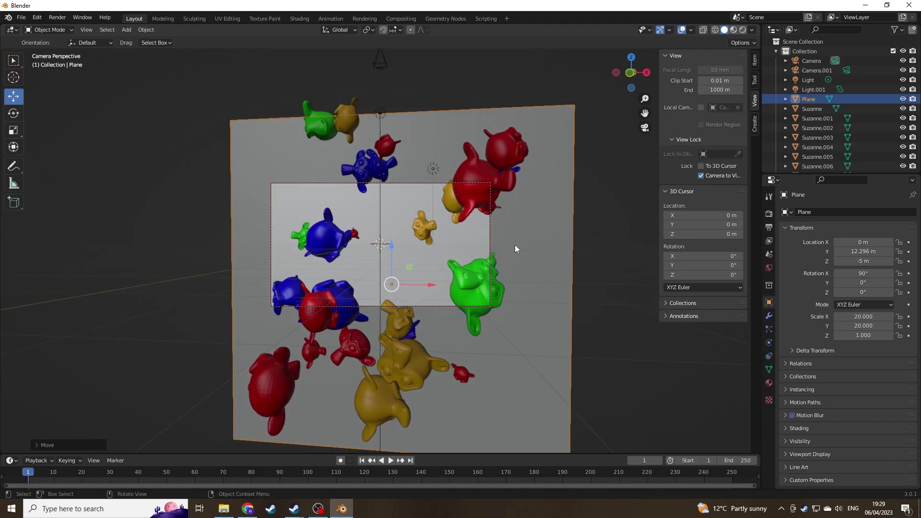
{"action": "left_click_drag", "start_coordinate": [645, 113], "coordinate": [633, 117]}
{"action": "middle_click_drag", "start_coordinate": [557, 170], "coordinate": [563, 182]}
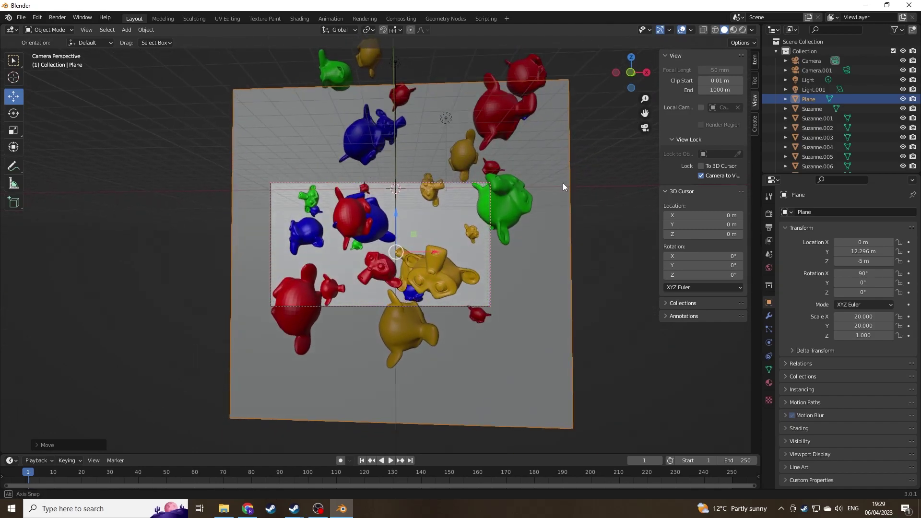
Leave the camera view and scale the background plane up to about 38.76 in X and Y.
{"action": "key", "text": "KP_0"}
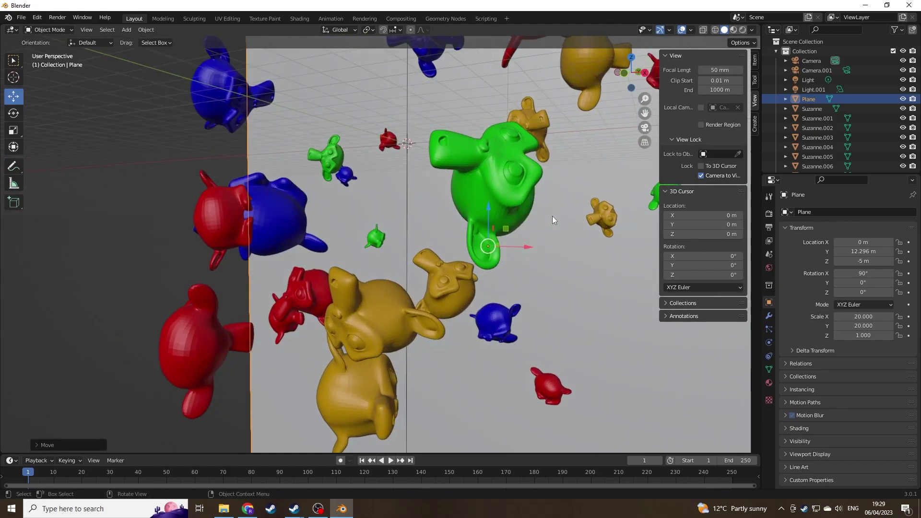
{"action": "middle_click_drag", "start_coordinate": [553, 220], "coordinate": [533, 298]}
{"action": "key", "text": "s"}
{"action": "left_click", "coordinate": [571, 319]}
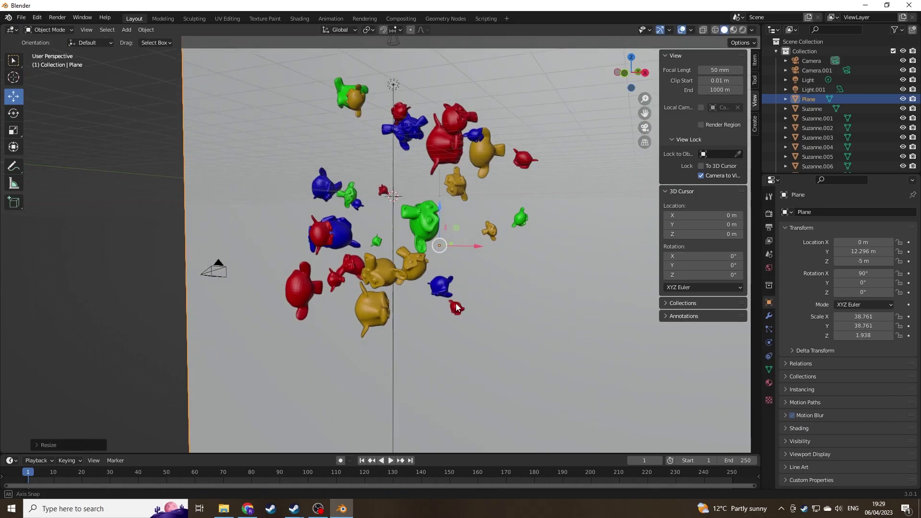
{"action": "scroll", "coordinate": [485, 304], "scroll_direction": "down", "scroll_amount": 3}
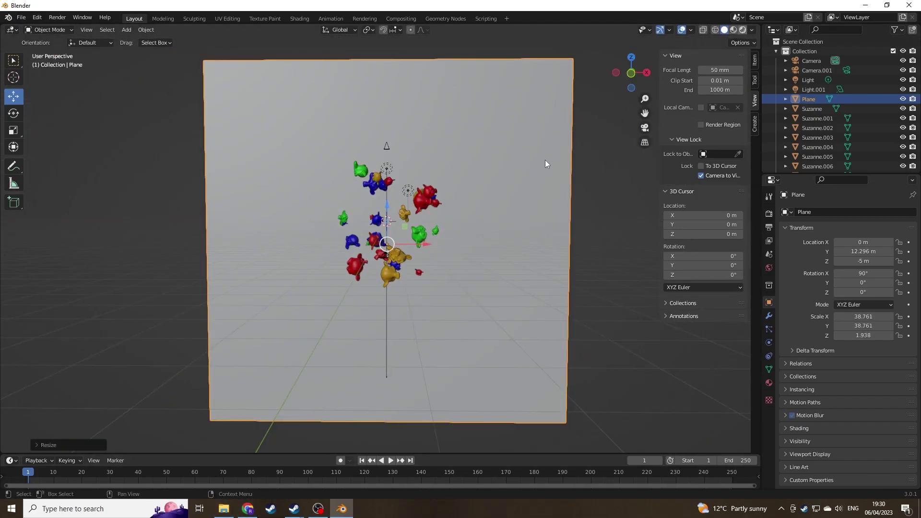
Preview the scene in Rendered shading through the camera and from outside, and switch the viewport to Material Preview.
{"action": "key", "text": "shift+z"}
{"action": "key", "text": "KP_0"}
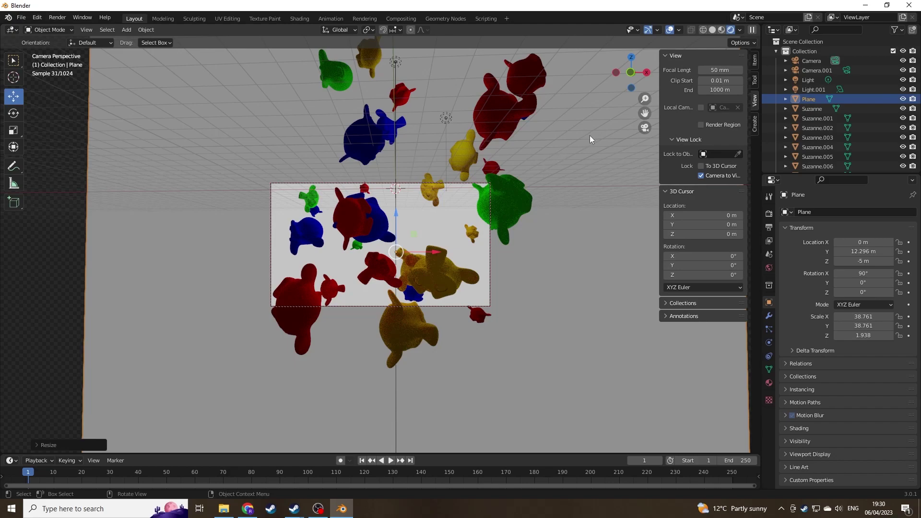
{"action": "key", "text": "KP_0"}
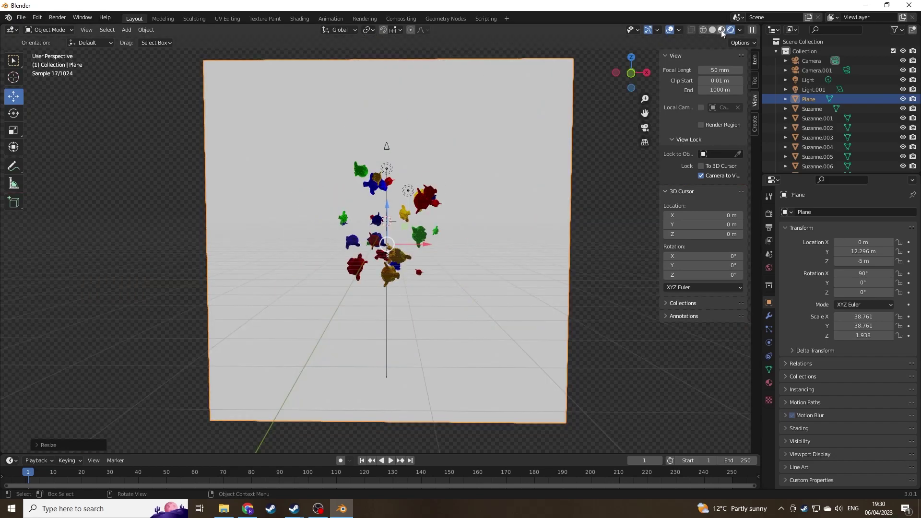
{"action": "key", "text": "z"}
Move the light near the monkeys out to about X 19.5 m, Y -12.9 m, keeping its height.
{"action": "middle_click_drag", "start_coordinate": [525, 235], "coordinate": [445, 264]}
{"action": "scroll", "coordinate": [444, 264], "scroll_direction": "up", "scroll_amount": 4}
{"action": "scroll", "coordinate": [414, 187], "scroll_direction": "down", "scroll_amount": 2}
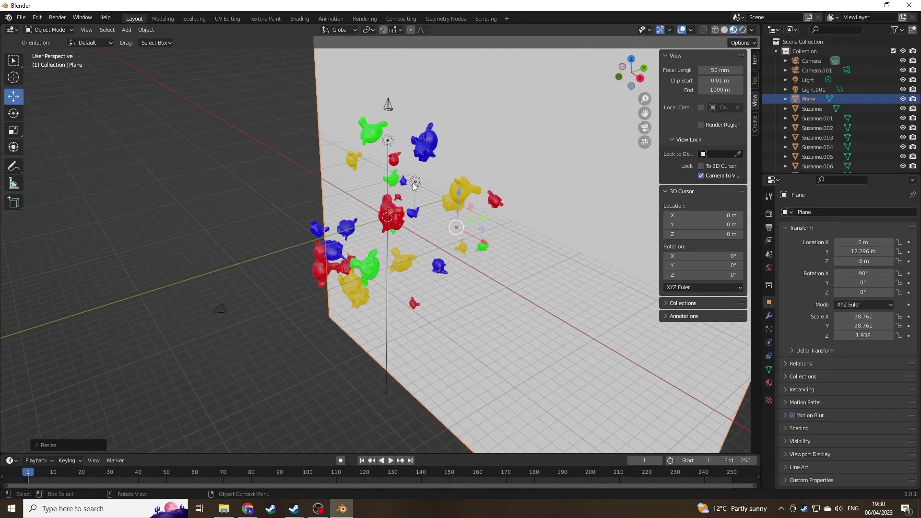
{"action": "left_click", "coordinate": [388, 141]}
{"action": "left_click", "coordinate": [351, 195]}
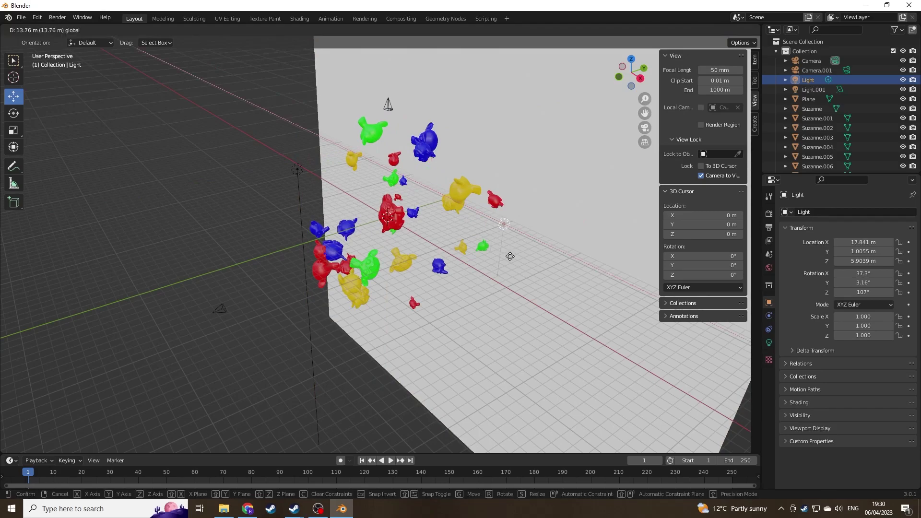
{"action": "left_click", "coordinate": [441, 261]}
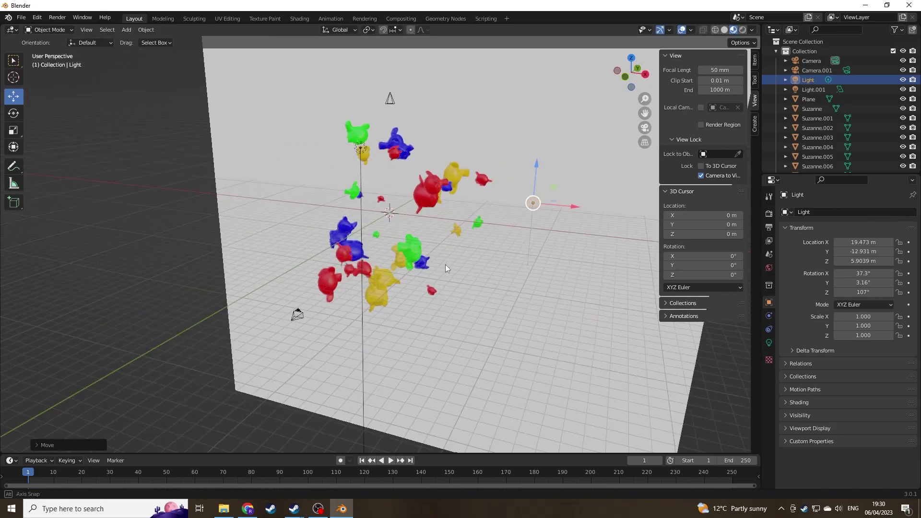
Check the new lighting through the camera in Rendered shading, return to Material Preview and view the whole scene from outside.
{"action": "key", "text": "KP_0"}
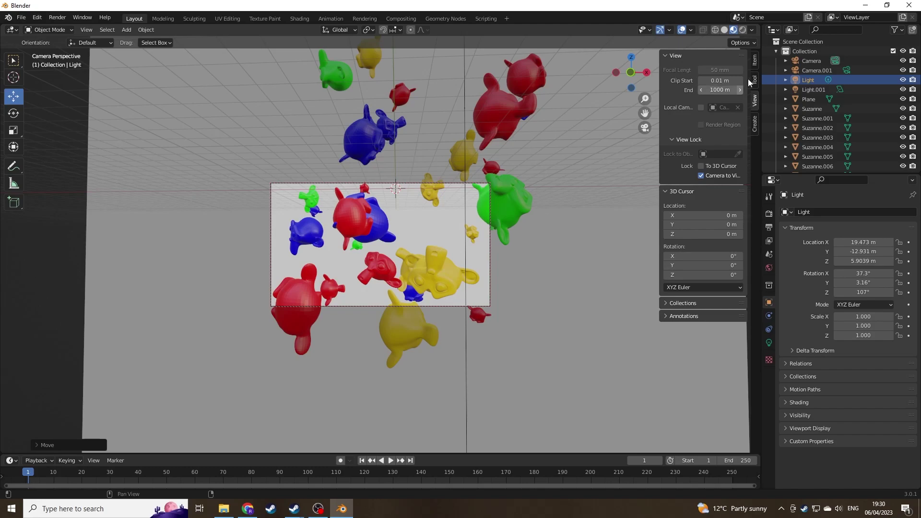
{"action": "left_click", "coordinate": [743, 30]}
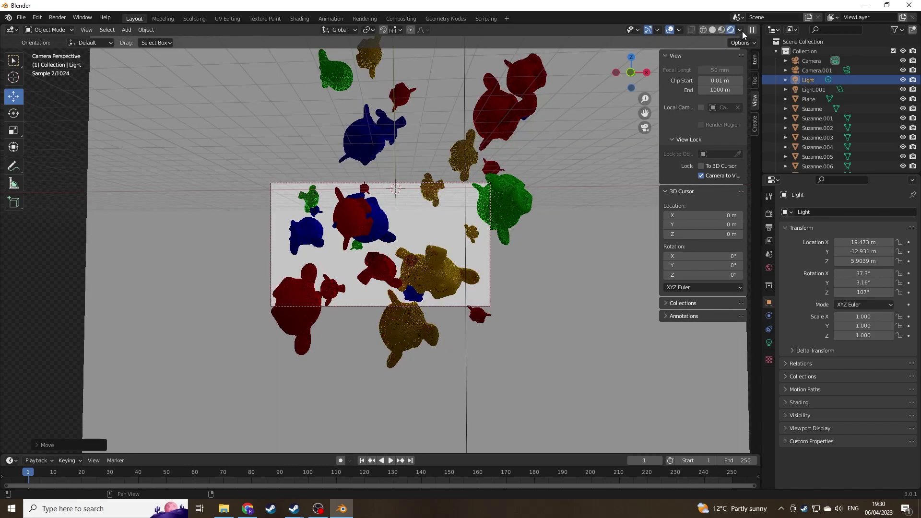
{"action": "left_click", "coordinate": [721, 30]}
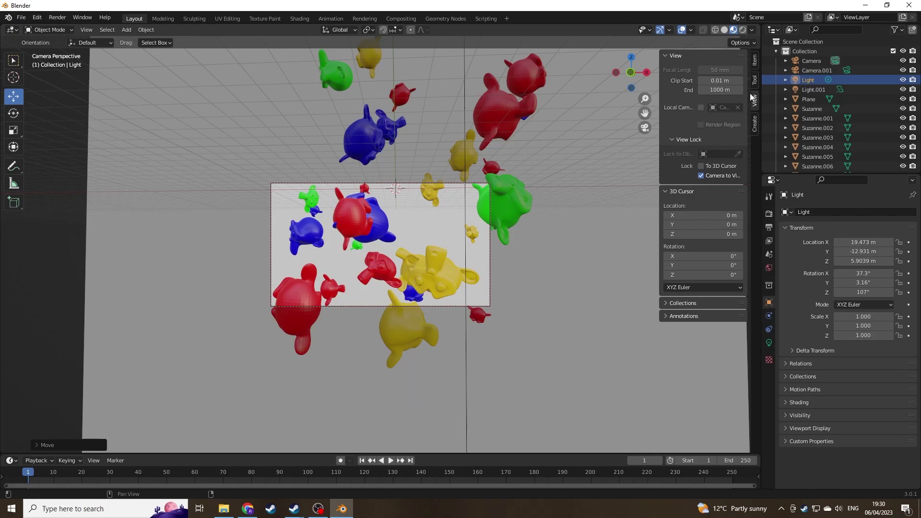
{"action": "key", "text": "KP_0"}
{"action": "scroll", "coordinate": [435, 282], "scroll_direction": "down", "scroll_amount": 2}
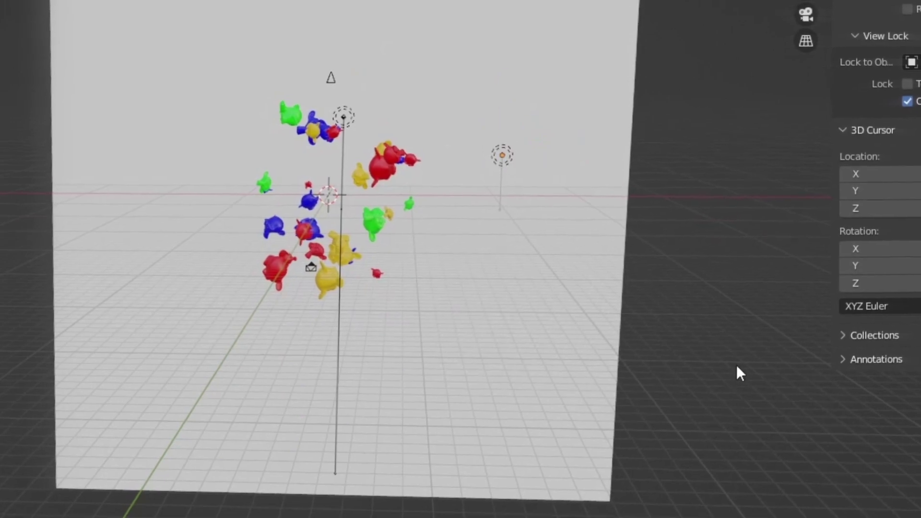
{"action": "middle_click_drag", "start_coordinate": [741, 373], "coordinate": [771, 345]}
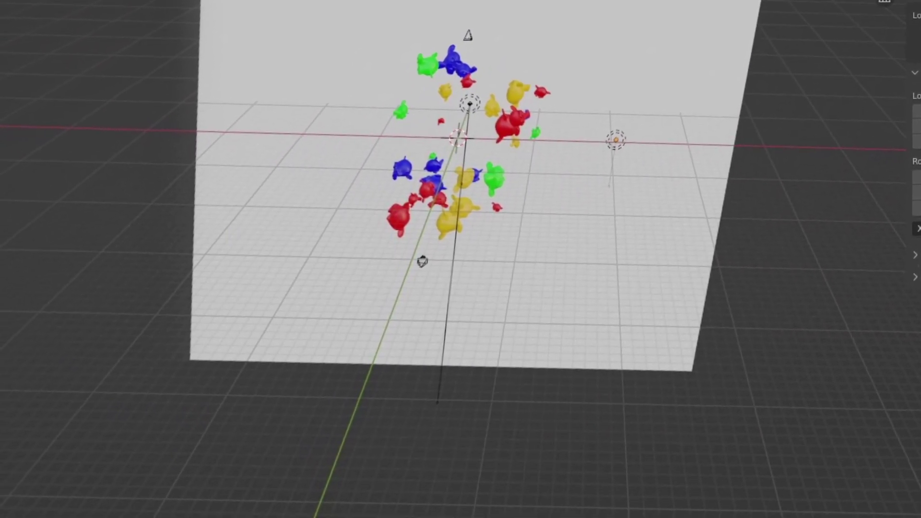